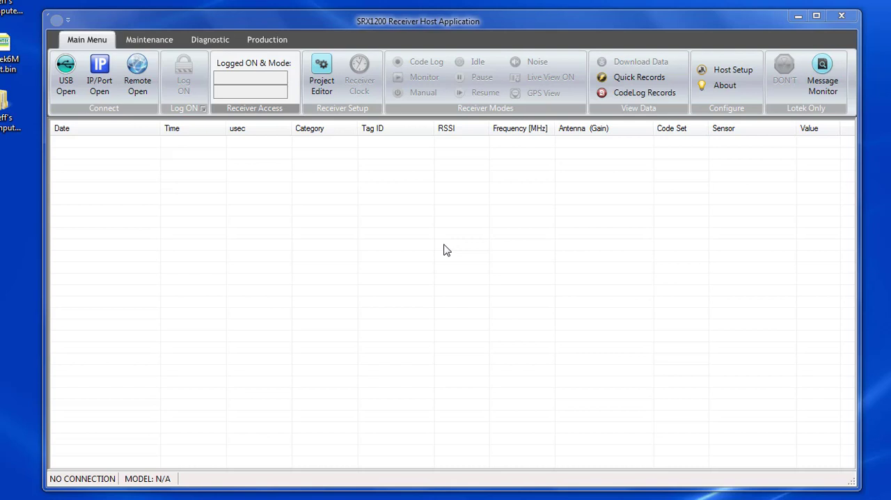
# Step: Connect to the receiver over USB and save the host setup with \Device\USBSER000\COM18 as the COM port designation
pyautogui.click(70, 75)
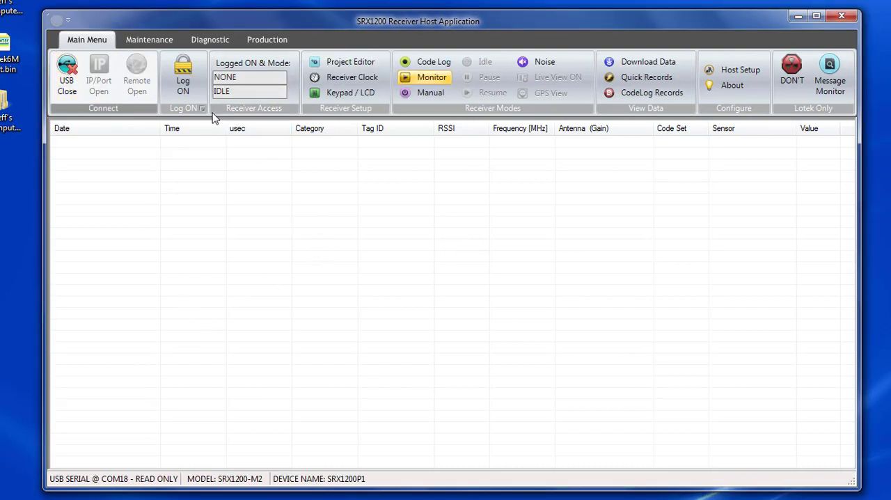
pyautogui.click(745, 73)
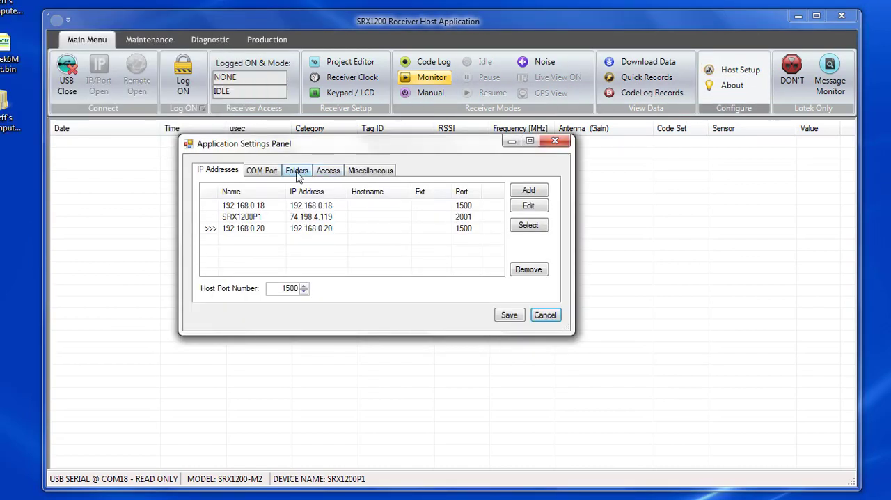
pyautogui.click(263, 170)
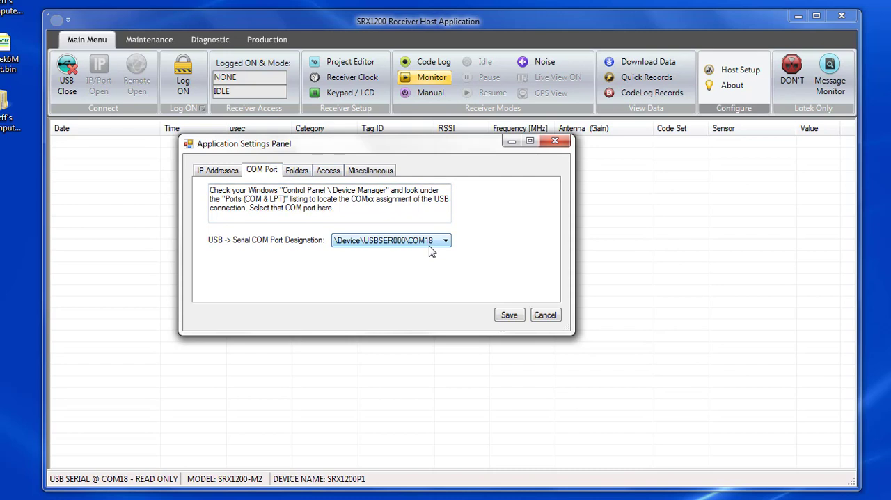
pyautogui.click(508, 315)
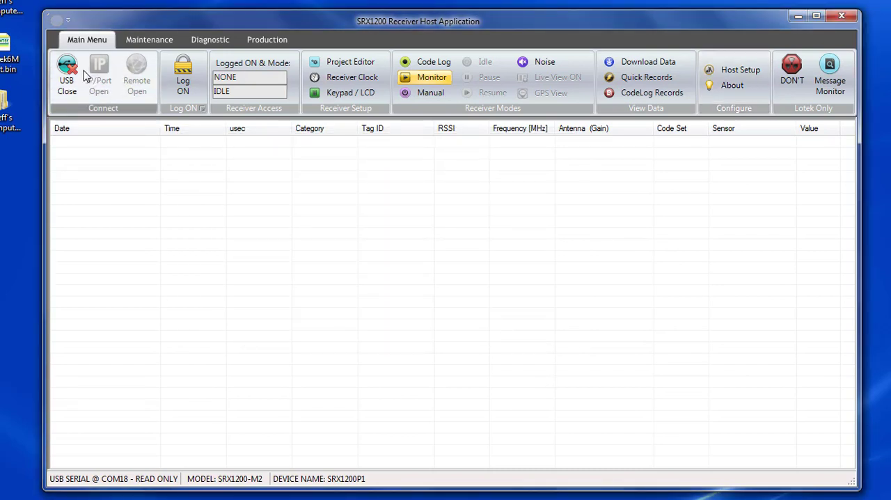
# Step: Log on and send all configurations with a scan time of 11.5 sec, GPS clock sync and GPS position in records enabled
pyautogui.click(186, 83)
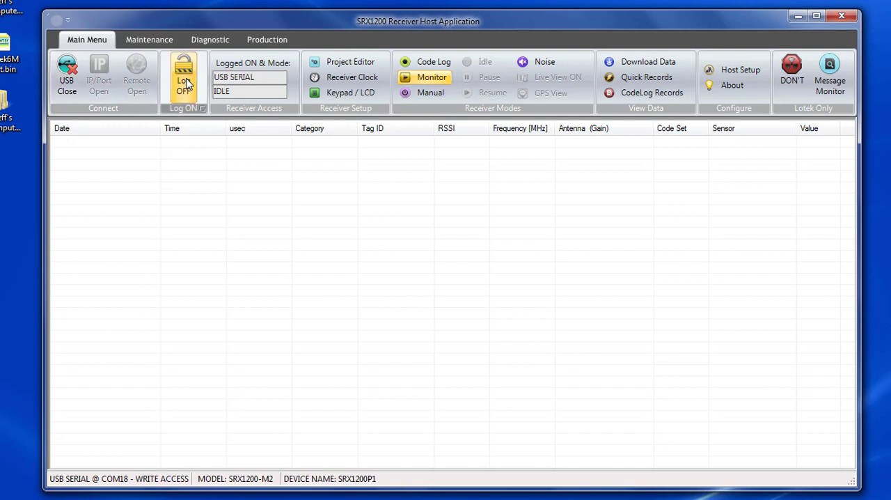
pyautogui.click(356, 64)
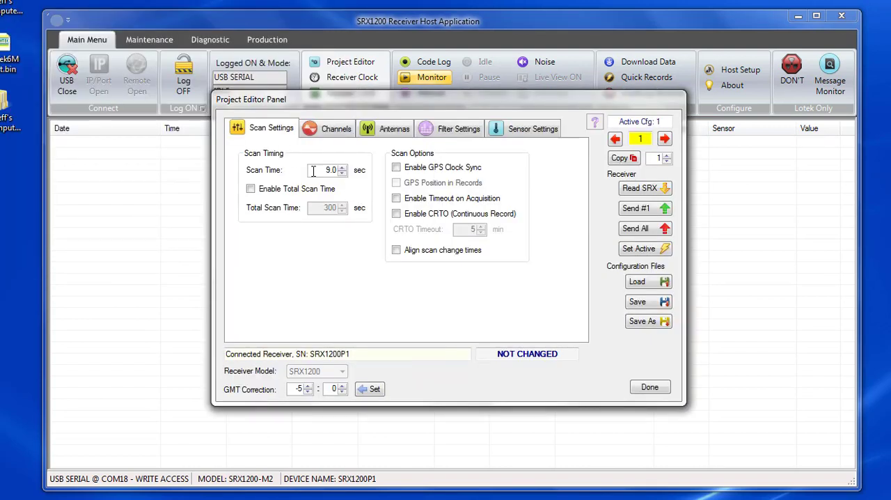
pyautogui.click(342, 168)
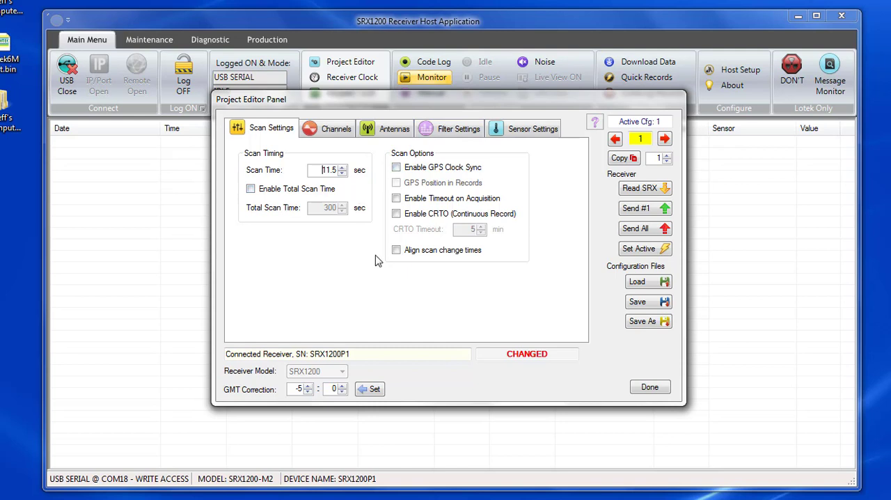
pyautogui.click(397, 167)
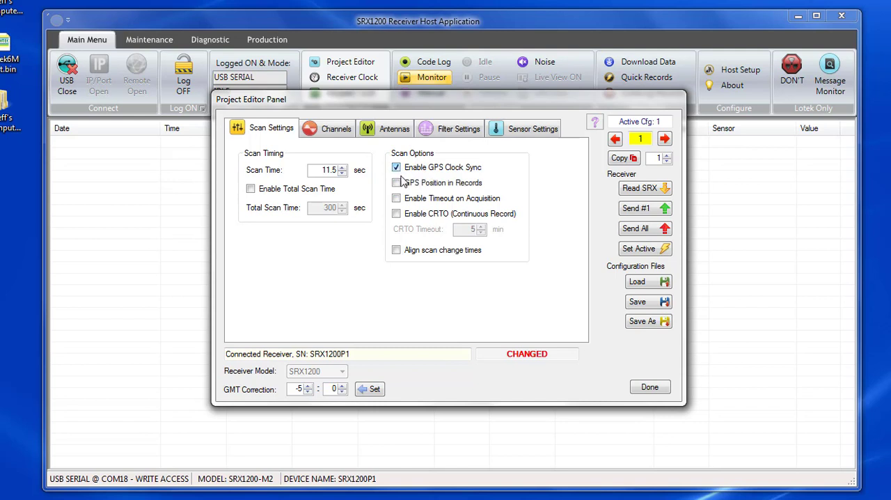
pyautogui.click(397, 182)
pyautogui.click(639, 232)
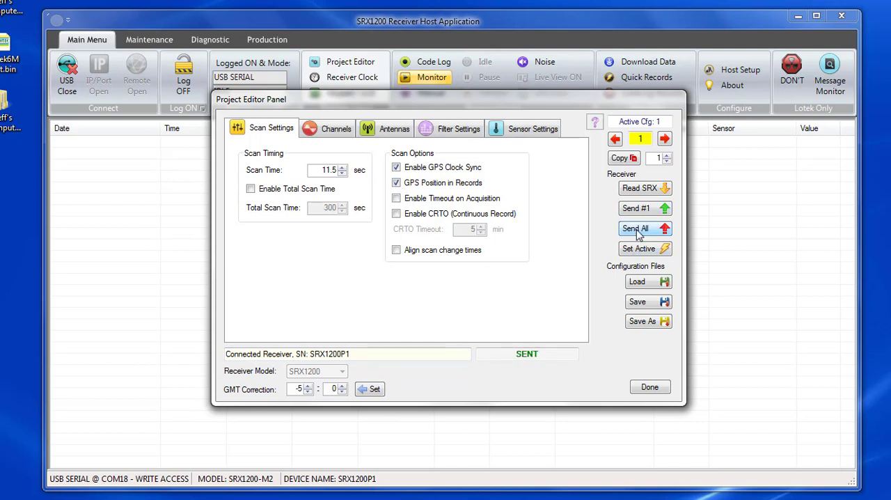
# Step: Add a channel at 150.500 MHz with code set Lotek3 and channel type ID-Only to the project
pyautogui.click(335, 129)
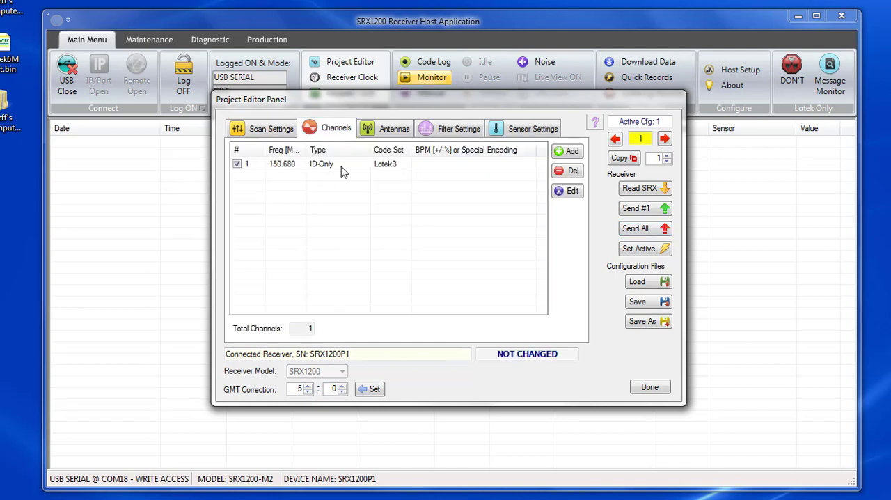
pyautogui.click(568, 151)
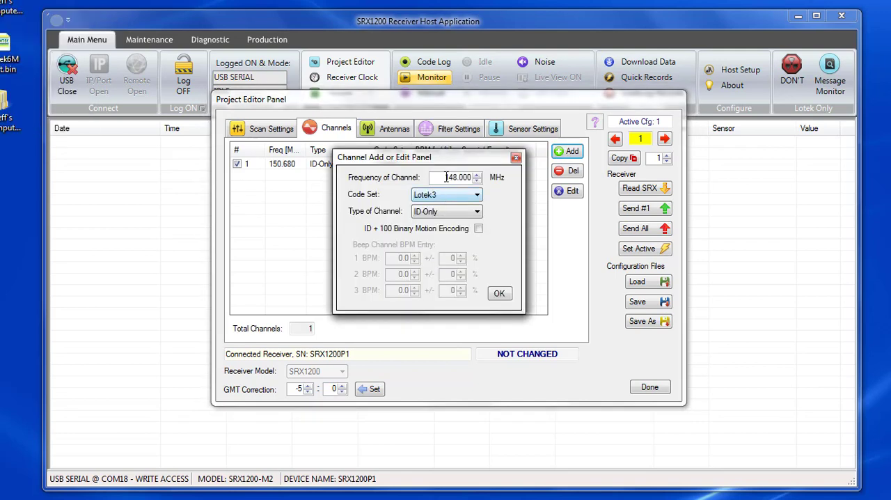
pyautogui.doubleClick(477, 177)
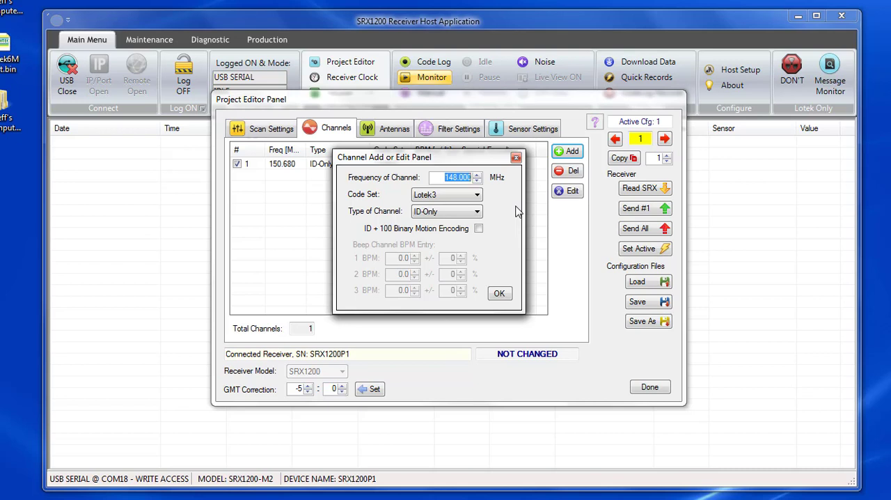
pyautogui.write('150.500')
pyautogui.click(449, 196)
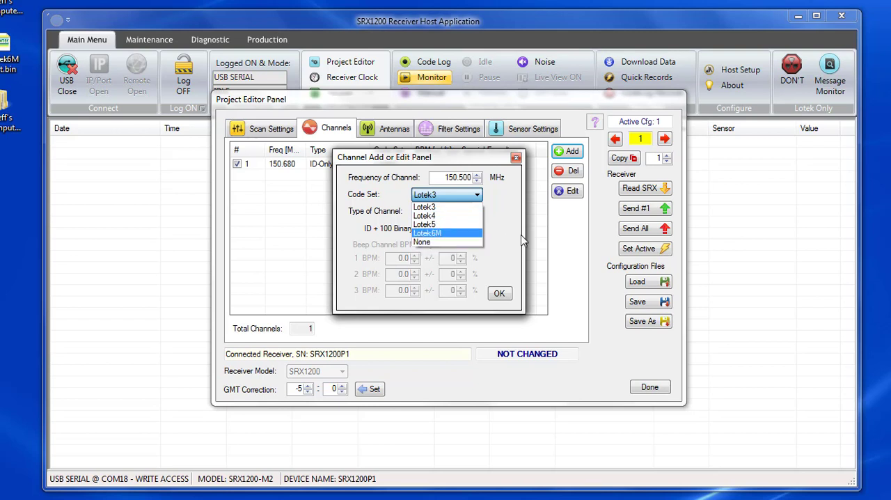
pyautogui.click(484, 197)
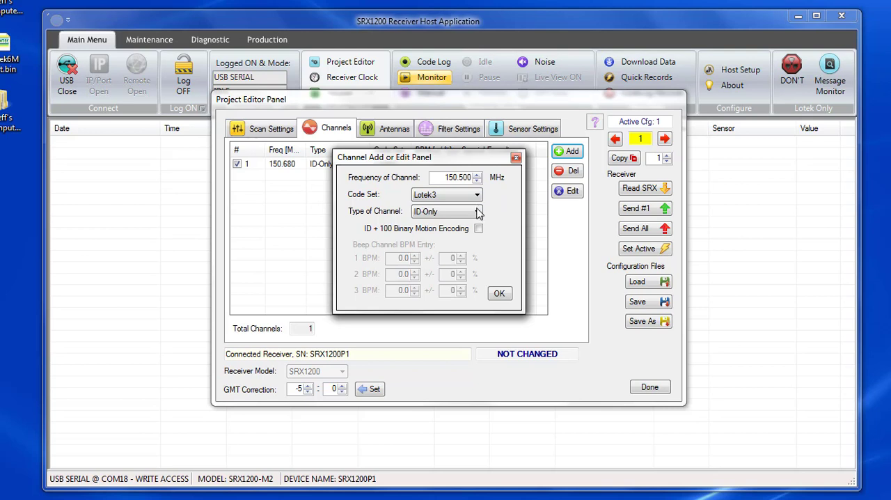
pyautogui.click(478, 211)
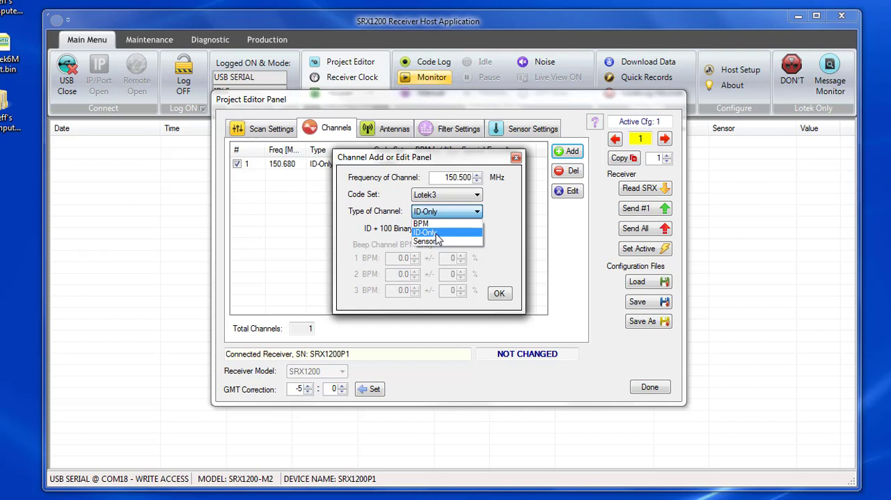
pyautogui.click(439, 234)
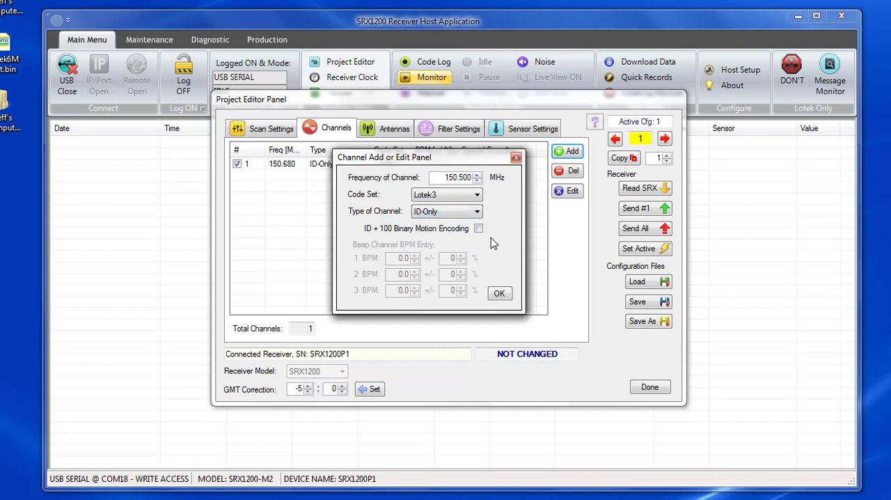
pyautogui.click(498, 299)
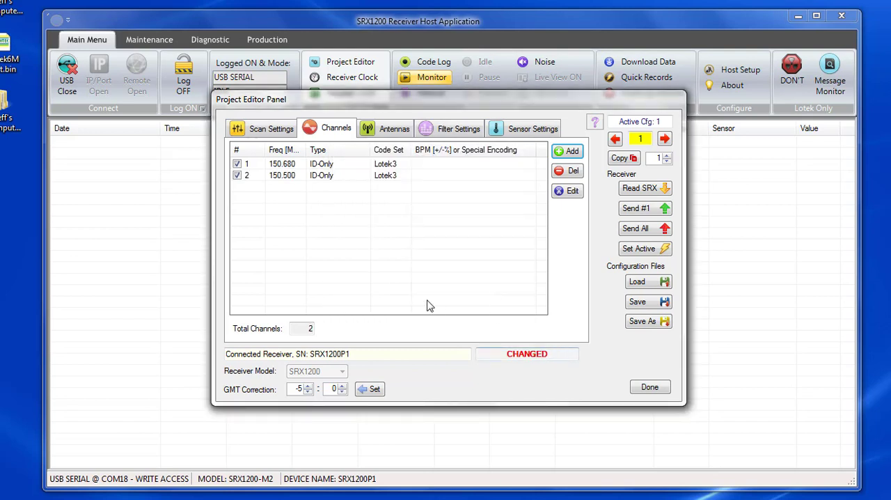
# Step: Delete the 150.500 MHz channel from the project and send all configurations to the receiver
pyautogui.click(318, 177)
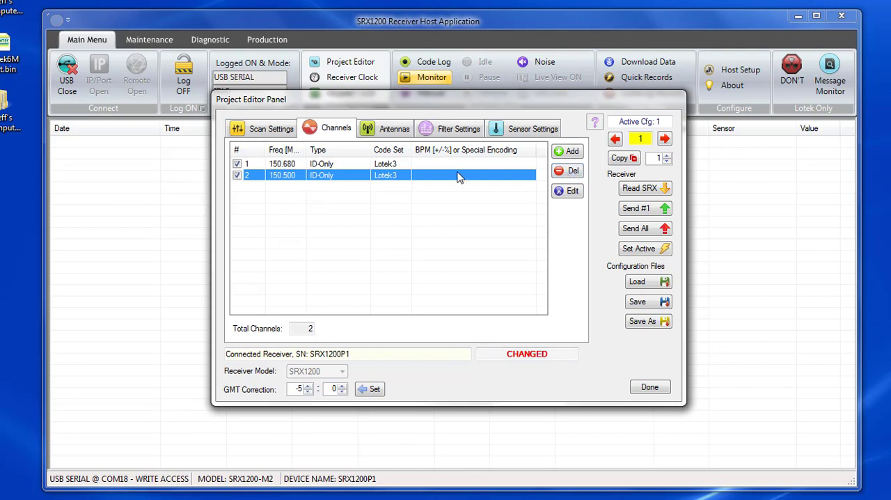
pyautogui.click(574, 172)
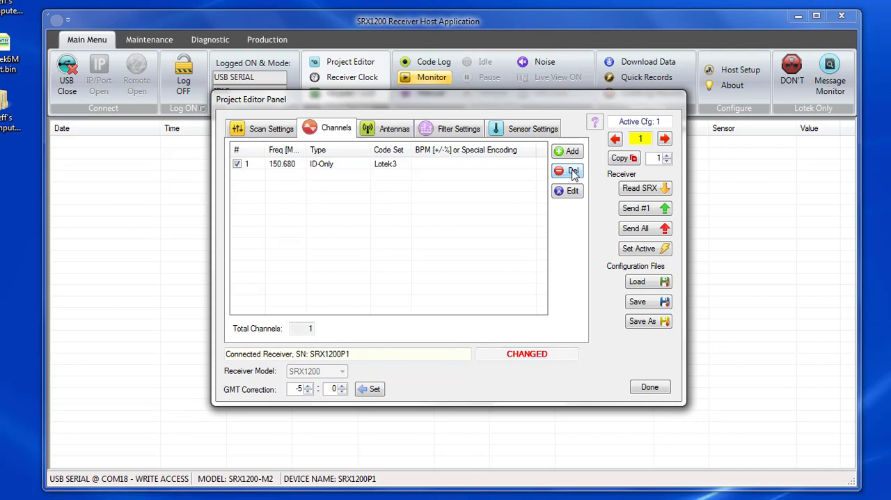
pyautogui.click(636, 230)
# Step: Set the main antenna [A0] gain to 20 and send all configurations to the receiver
pyautogui.click(394, 130)
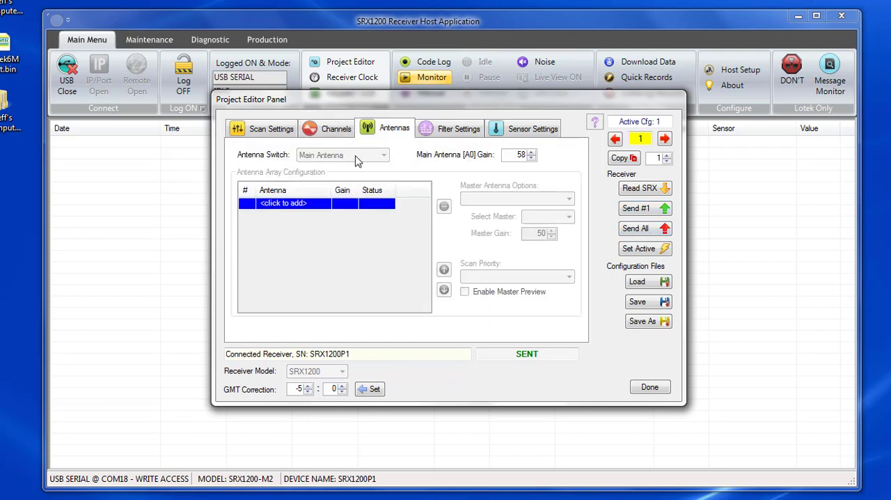
pyautogui.click(531, 157)
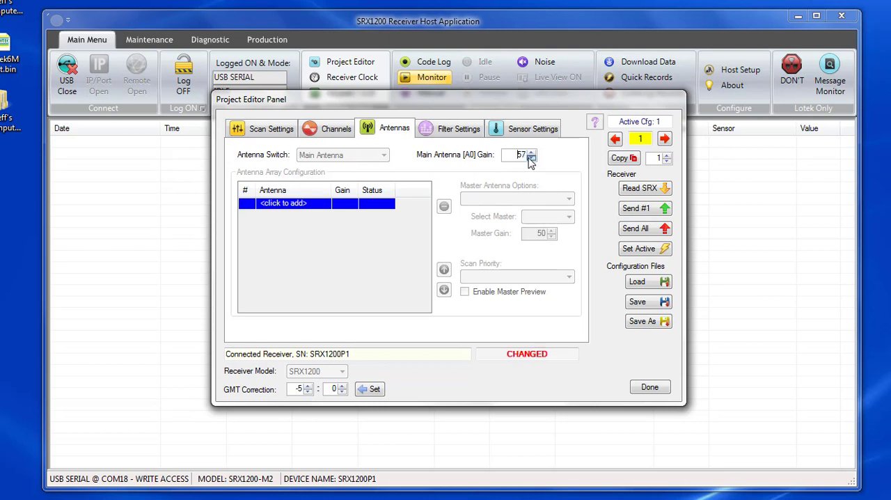
pyautogui.scroll(-12, 531, 157)
pyautogui.click(529, 158)
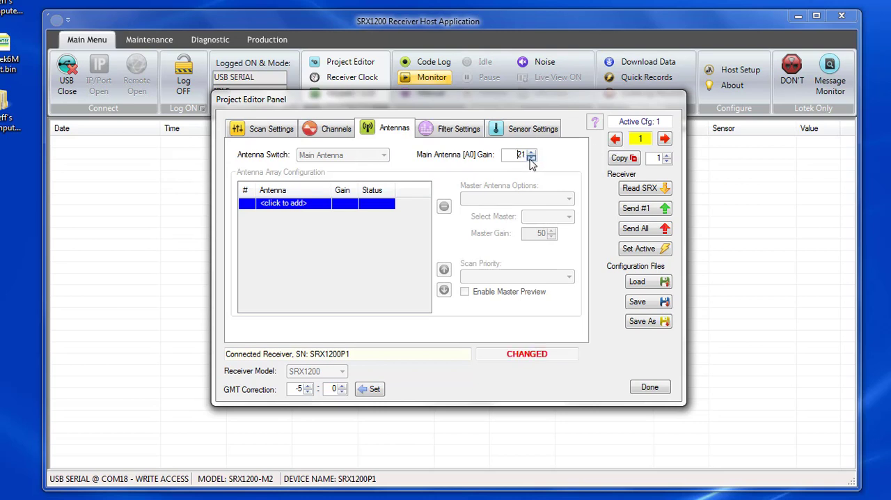
pyautogui.click(657, 231)
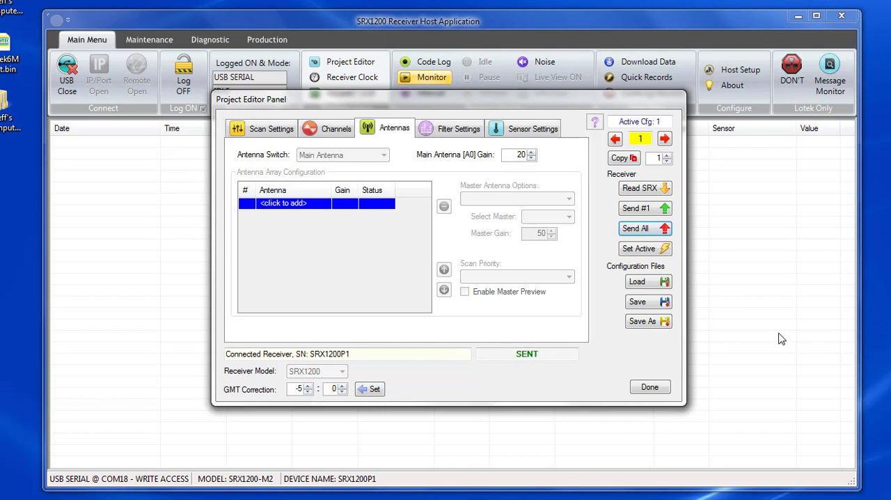
# Step: Try enabling the pulse width filter, disable it again, and send all configurations to the receiver
pyautogui.click(459, 129)
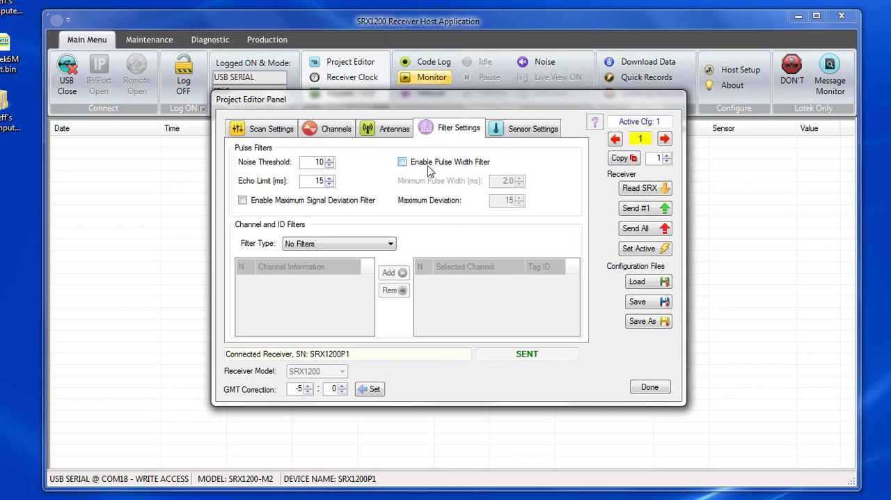
pyautogui.click(403, 163)
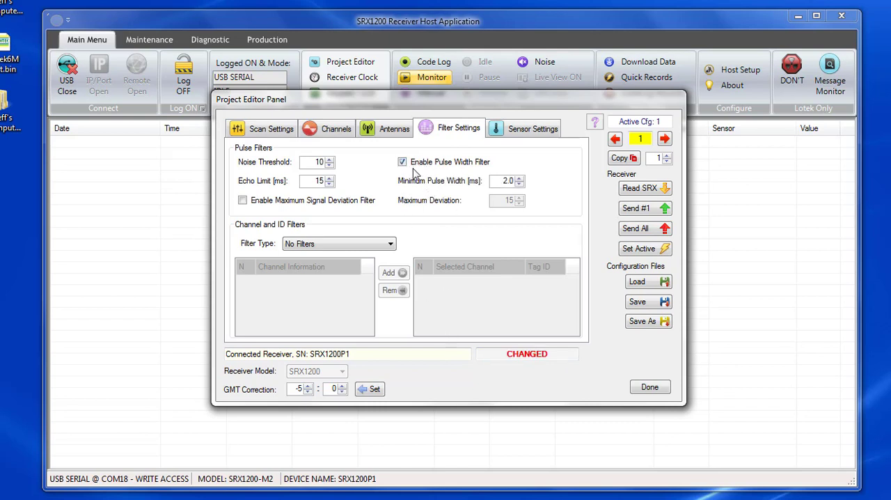
pyautogui.click(402, 164)
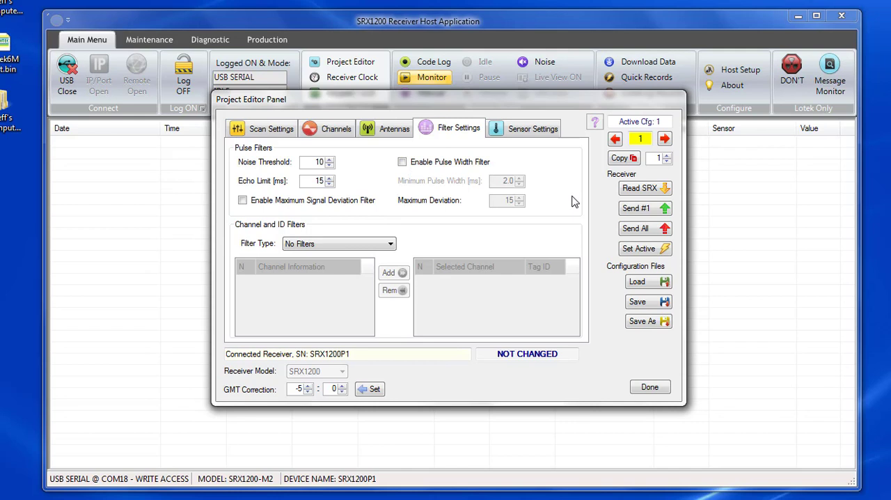
pyautogui.click(636, 228)
pyautogui.doubleClick(513, 357)
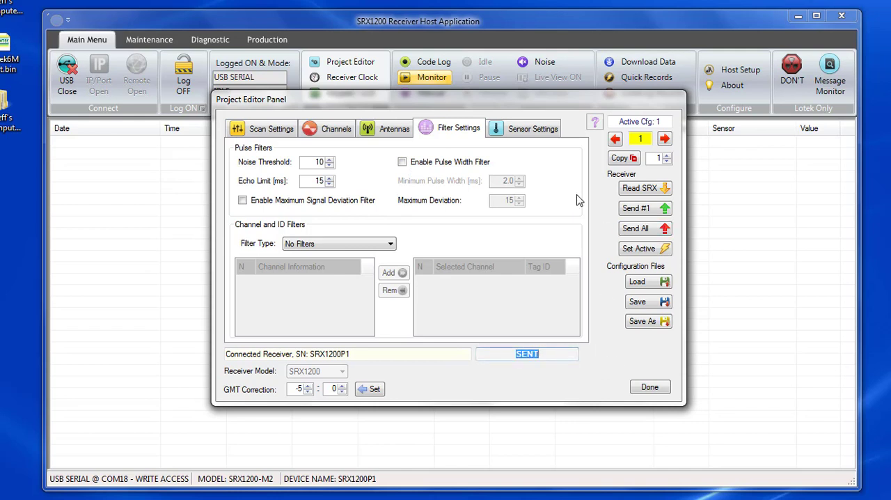
# Step: Check the sensor settings, send all configurations to the receiver once more, and close the project editor
pyautogui.click(520, 130)
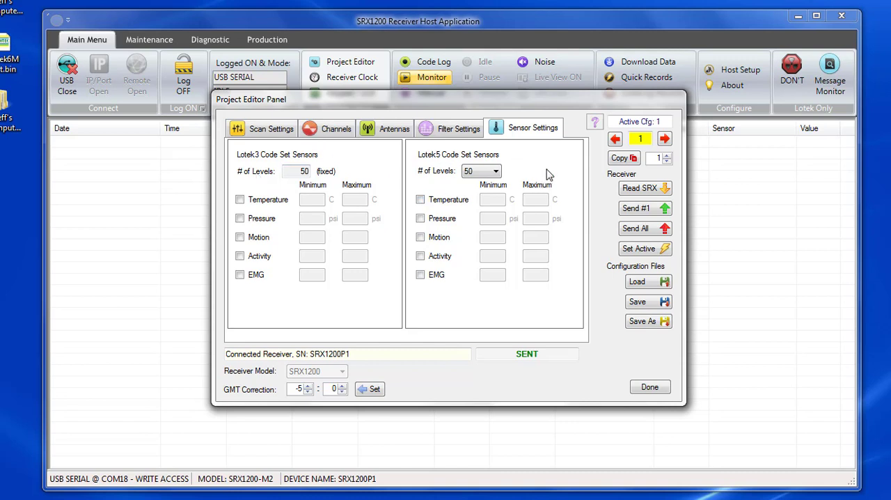
pyautogui.click(636, 228)
pyautogui.click(650, 388)
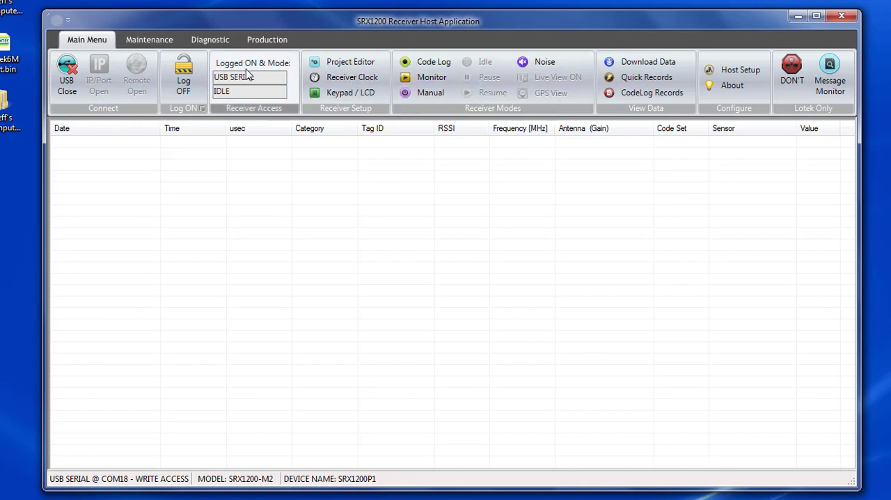
# Step: Log the USB session off the receiver and open the keypad/LCD panel over the centre of the main window
pyautogui.click(195, 86)
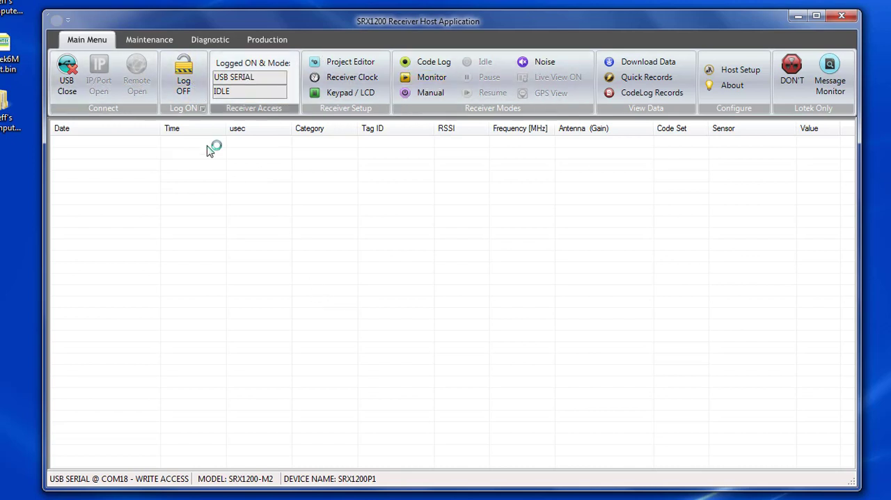
pyautogui.click(197, 82)
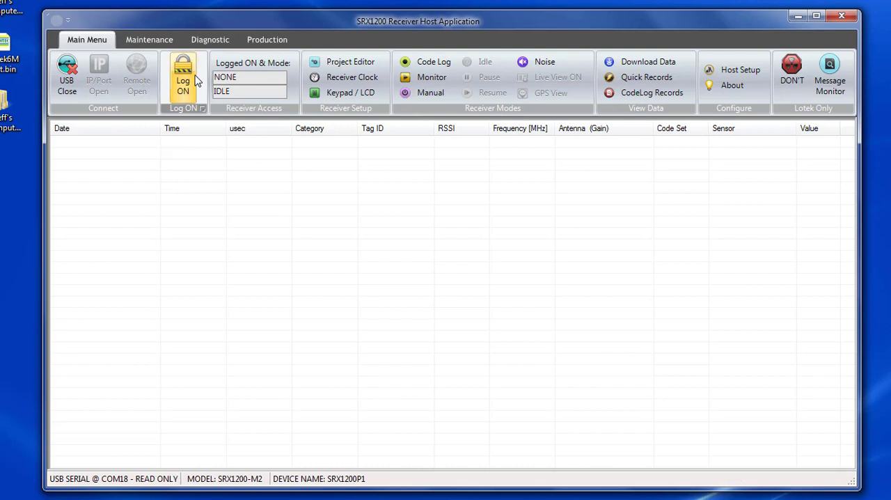
pyautogui.click(348, 93)
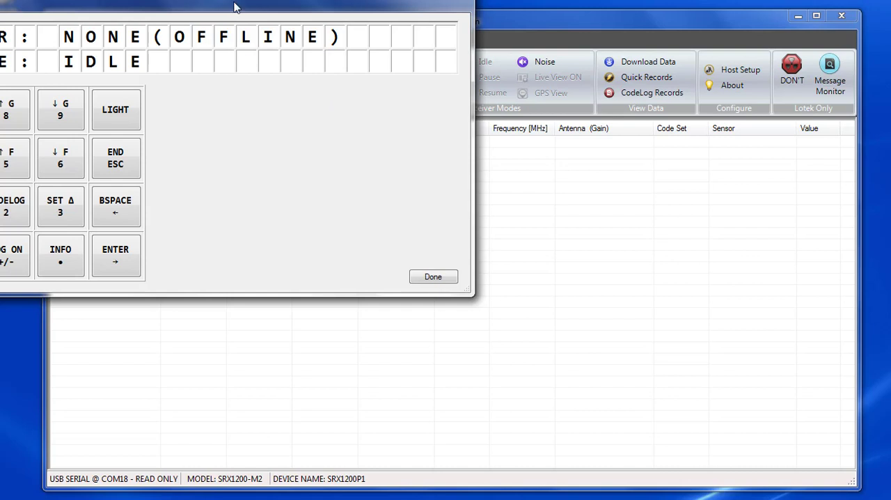
pyautogui.moveTo(233, 3); pyautogui.dragTo(477, 76)
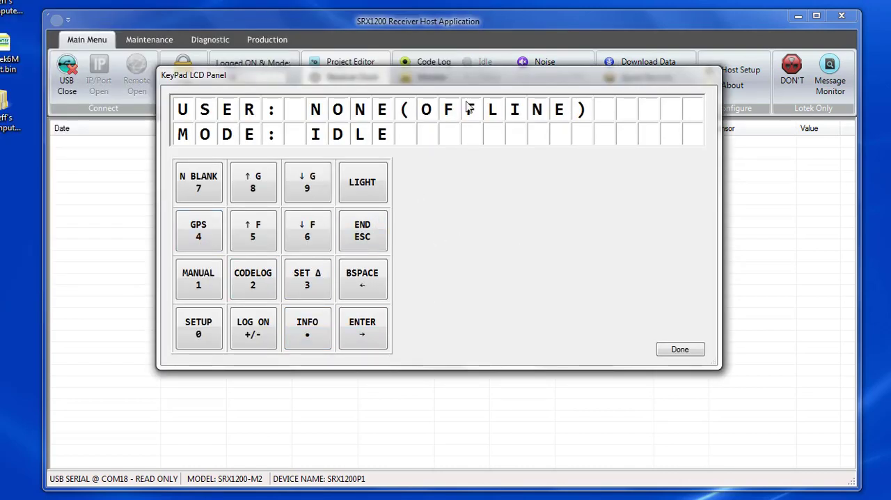
pyautogui.moveTo(468, 82); pyautogui.dragTo(478, 121)
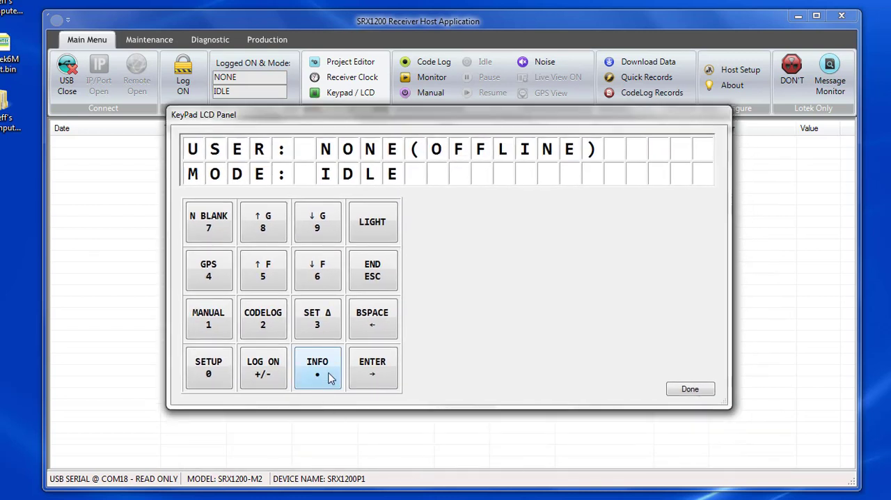
# Step: Log on to the receiver through the virtual keypad using the Default Log In option
pyautogui.click(263, 378)
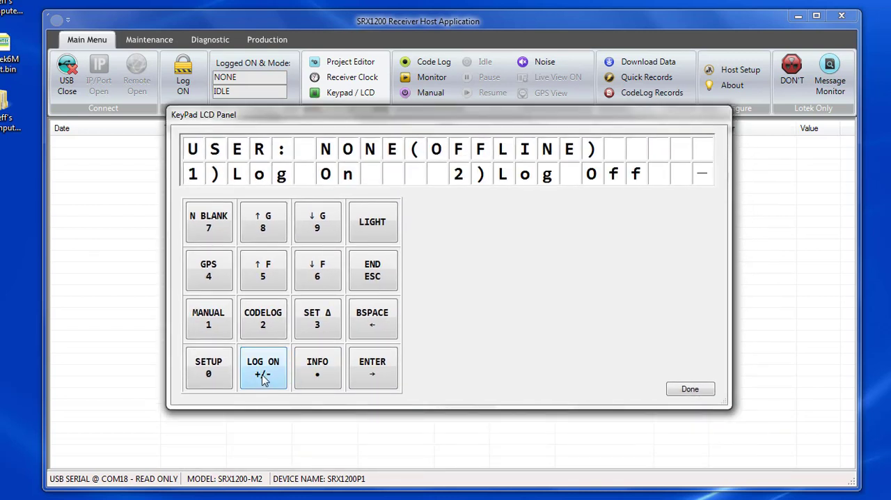
pyautogui.click(380, 375)
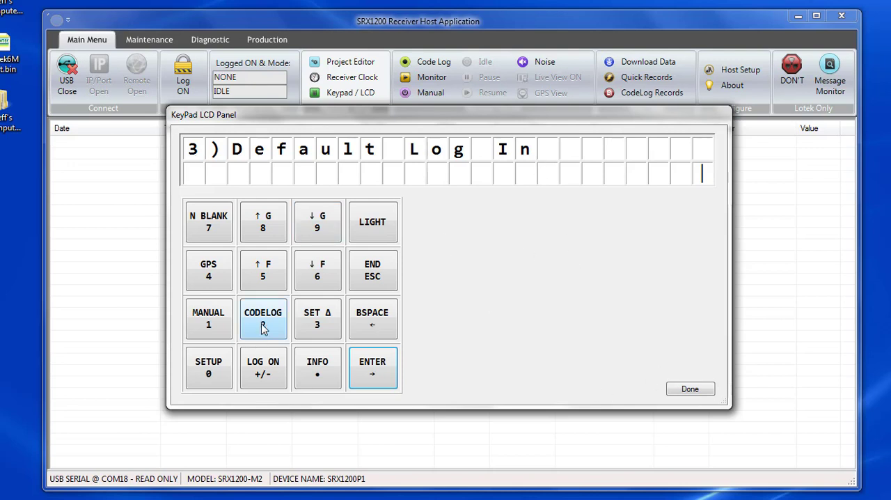
pyautogui.click(321, 323)
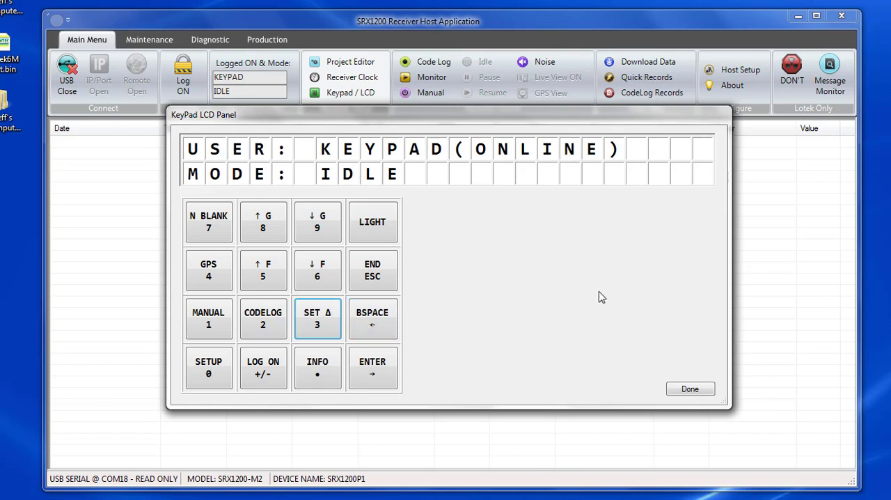
# Step: Start the auto scan from the virtual keypad and lower the gain of antenna A0 to 00
pyautogui.click(263, 321)
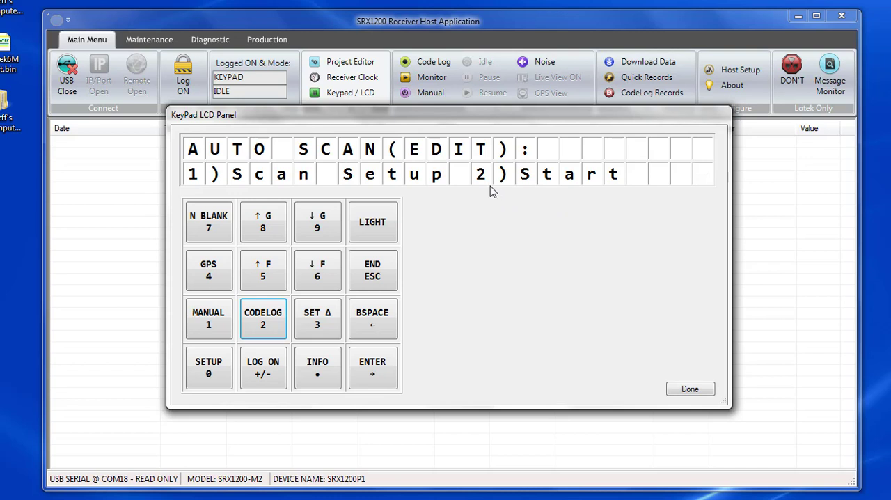
pyautogui.click(266, 325)
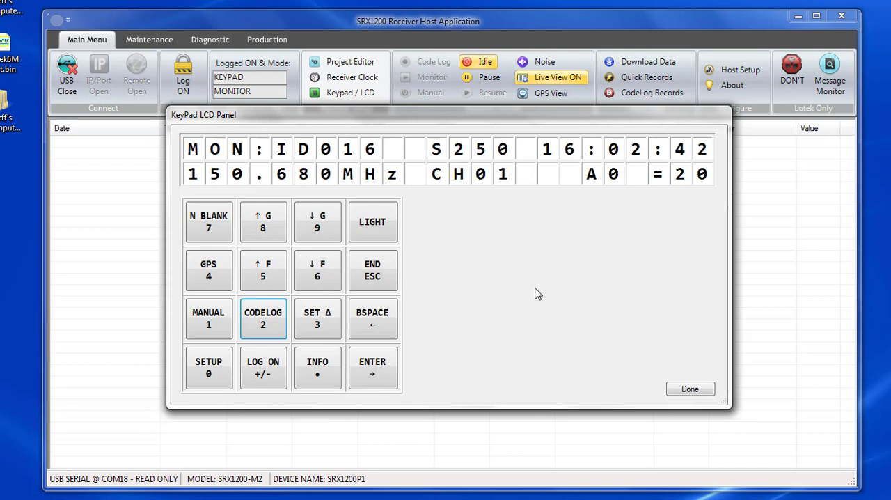
pyautogui.click(318, 229)
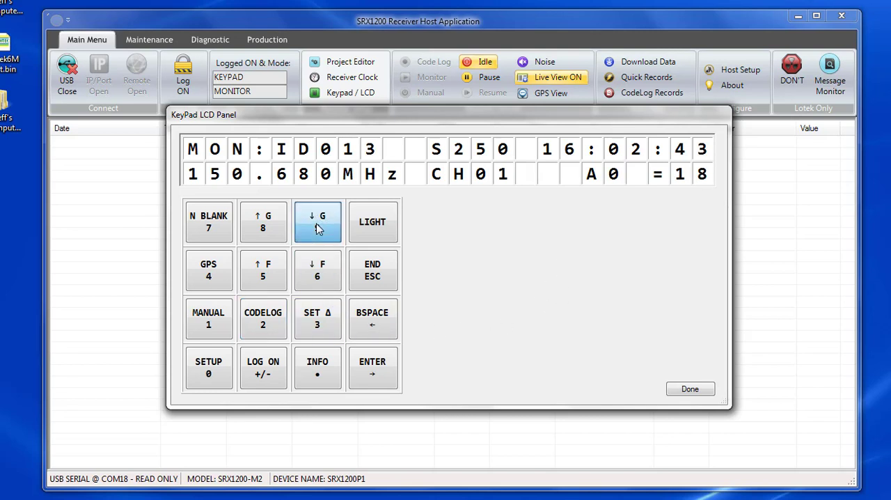
pyautogui.click(317, 230)
pyautogui.click(318, 229)
pyautogui.click(317, 230)
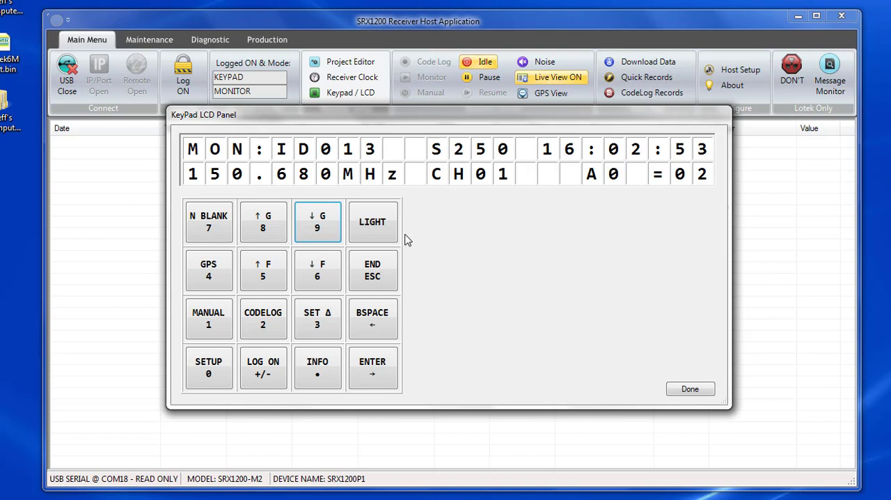
pyautogui.click(315, 223)
pyautogui.click(317, 224)
# Step: Toggle quick record capture during the scan to store the detected tag IDs, and stop the capture
pyautogui.click(322, 369)
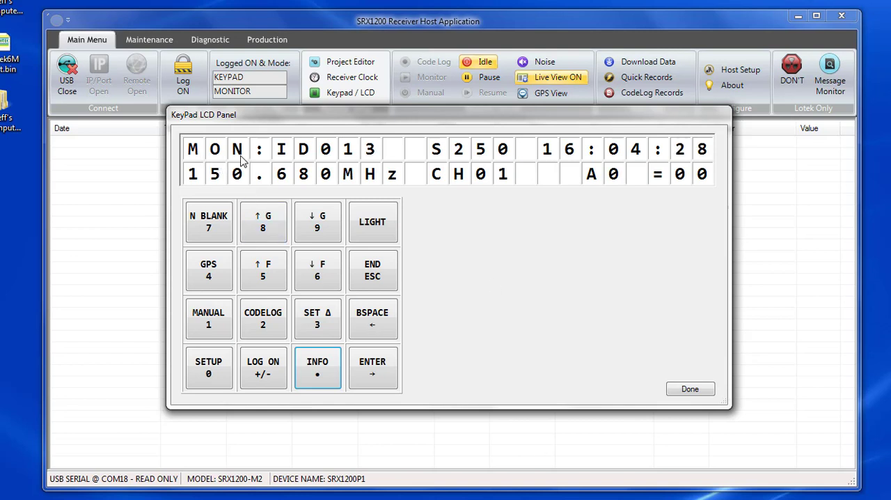
pyautogui.click(318, 370)
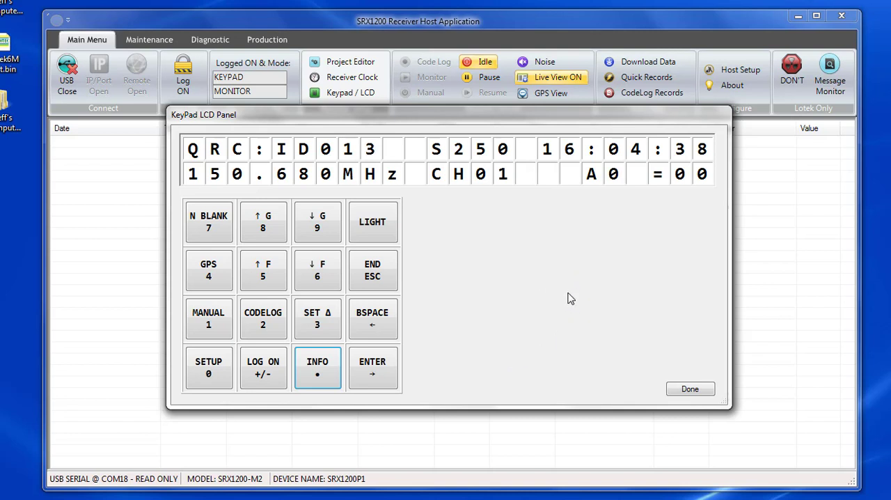
pyautogui.click(318, 375)
# Step: End the auto scan and log the keypad user off the receiver, closing the keypad/LCD panel
pyautogui.click(367, 274)
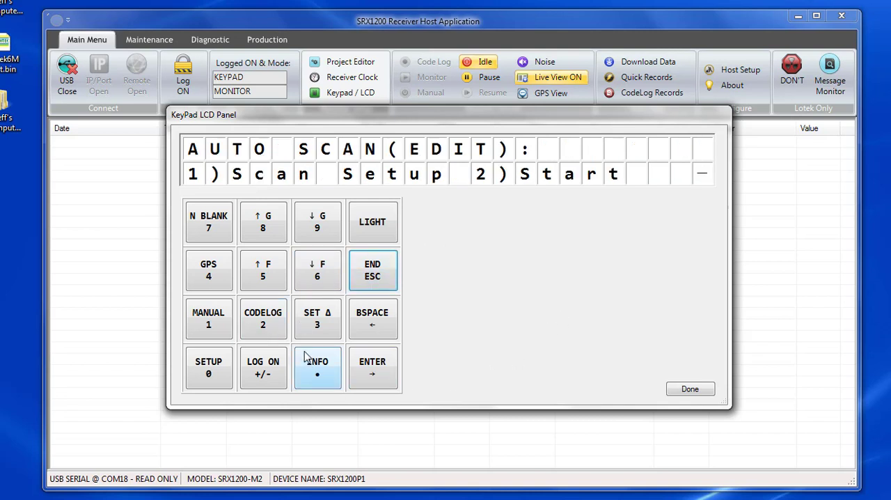
pyautogui.click(263, 376)
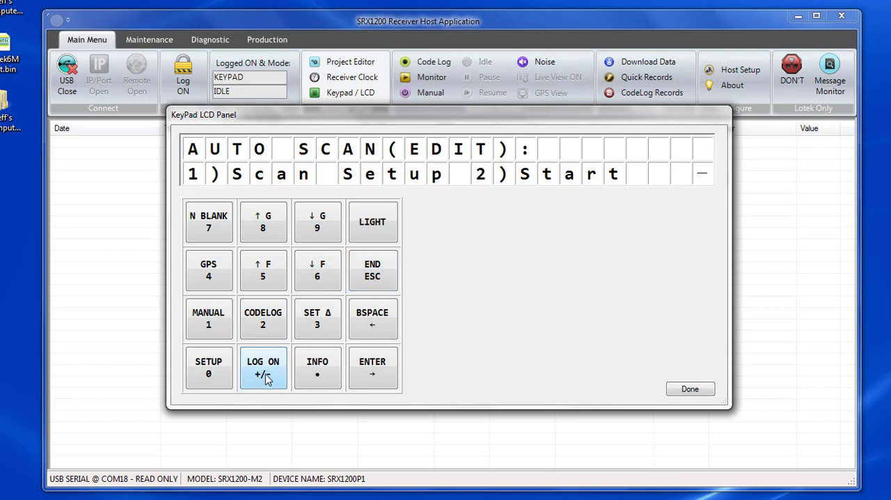
pyautogui.click(361, 282)
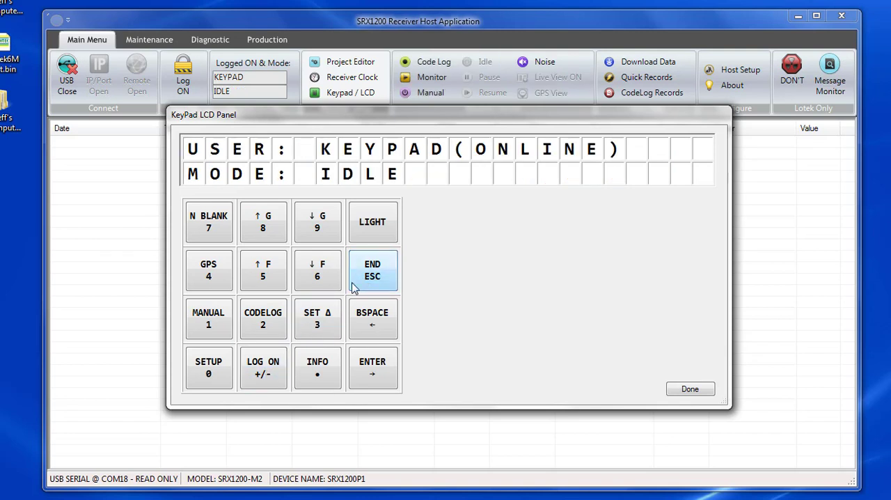
pyautogui.click(259, 381)
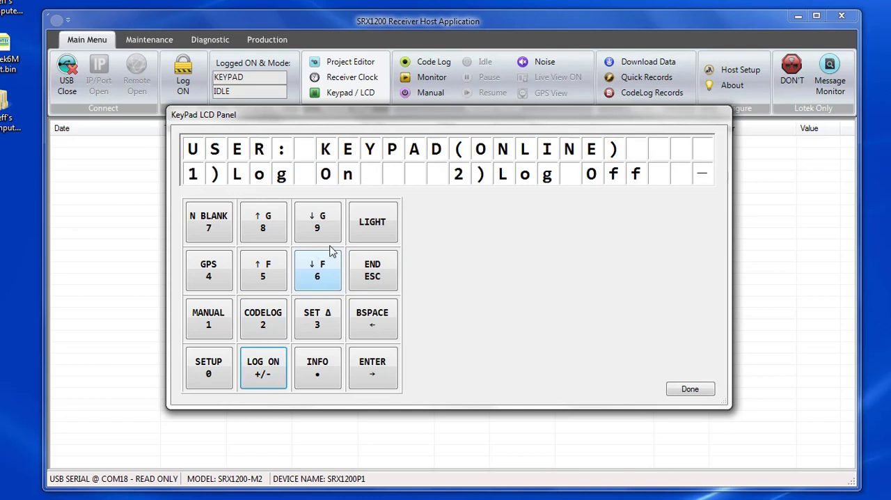
pyautogui.click(259, 318)
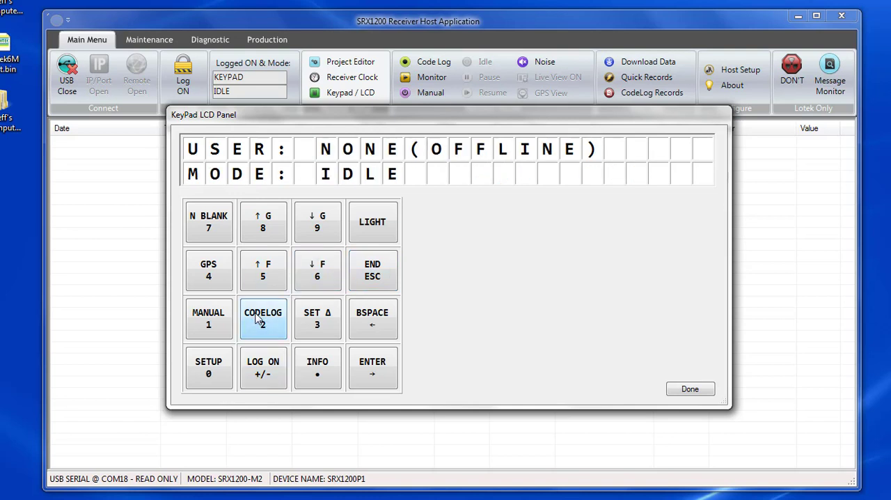
pyautogui.click(685, 391)
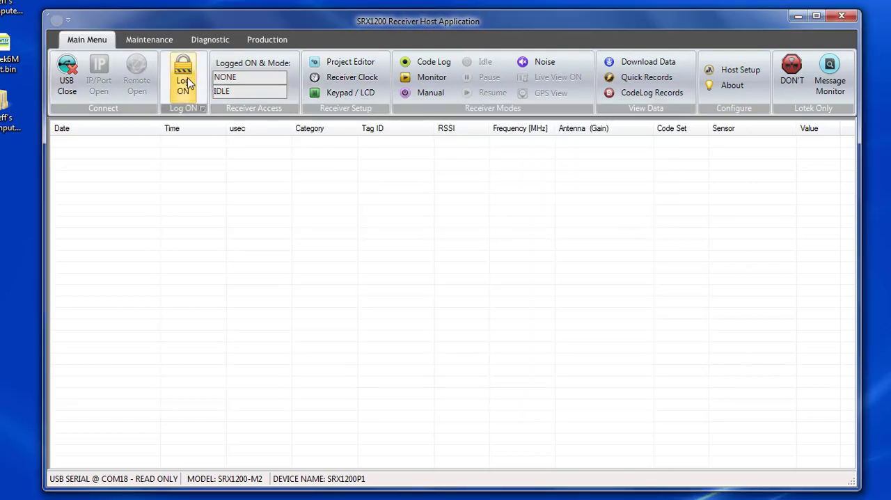
# Step: Log on over USB and download QR_DATA.BIN from the receiver, replacing the existing local copy
pyautogui.click(185, 82)
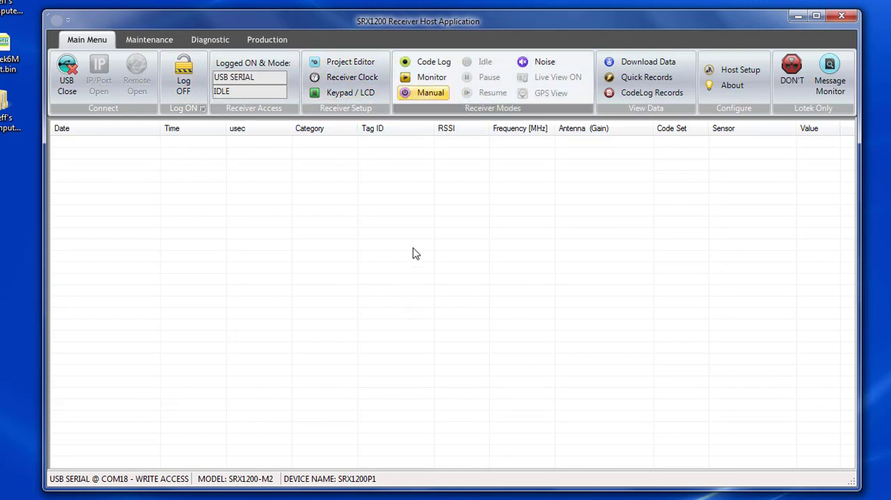
pyautogui.click(648, 64)
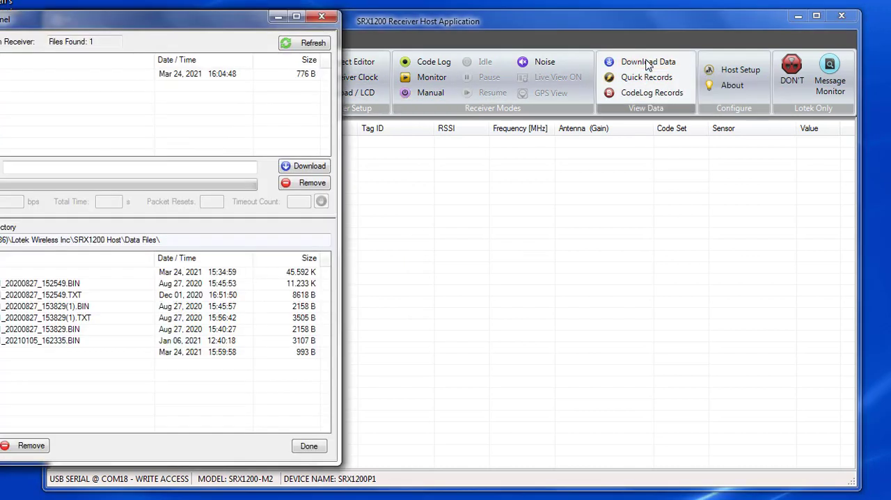
pyautogui.moveTo(85, 27); pyautogui.dragTo(372, 53)
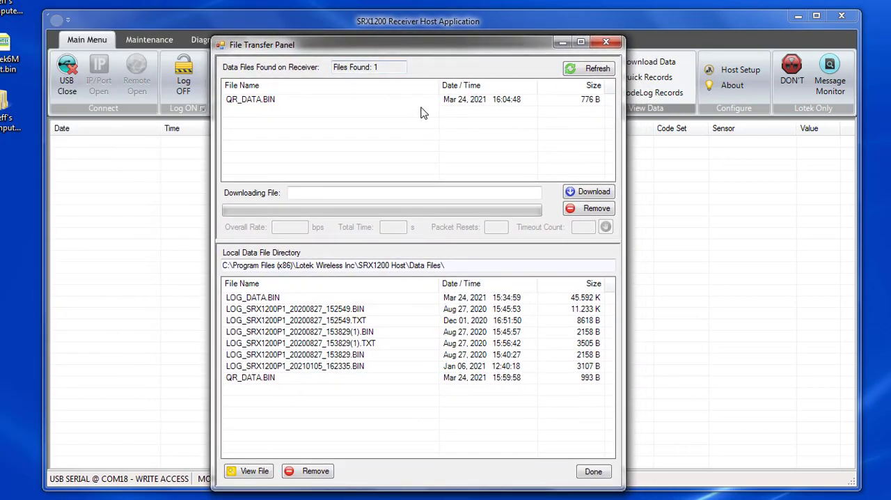
pyautogui.click(291, 103)
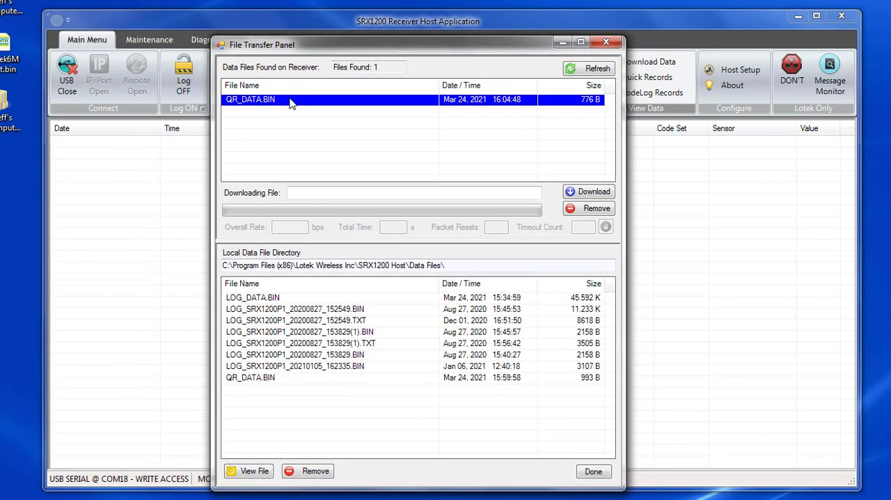
pyautogui.click(588, 195)
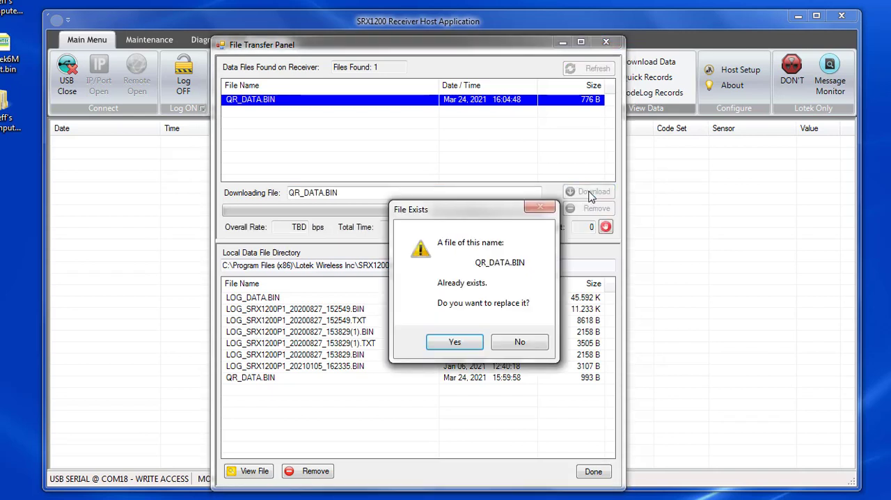
pyautogui.click(446, 344)
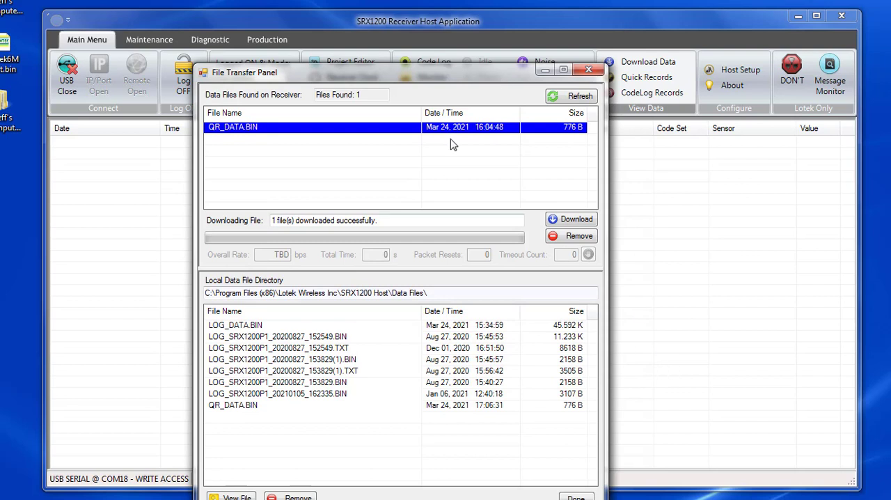
# Step: Remove QR_DATA.BIN from the receiver and close the file transfer window
pyautogui.click(586, 238)
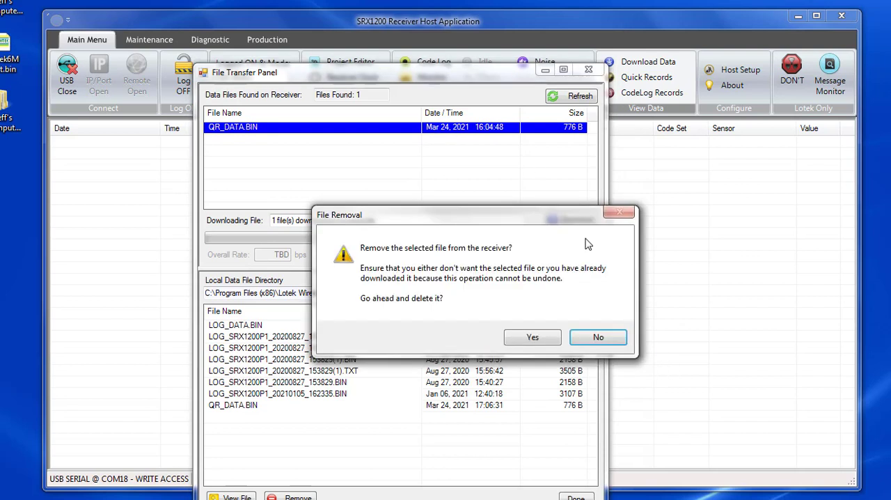
pyautogui.click(534, 339)
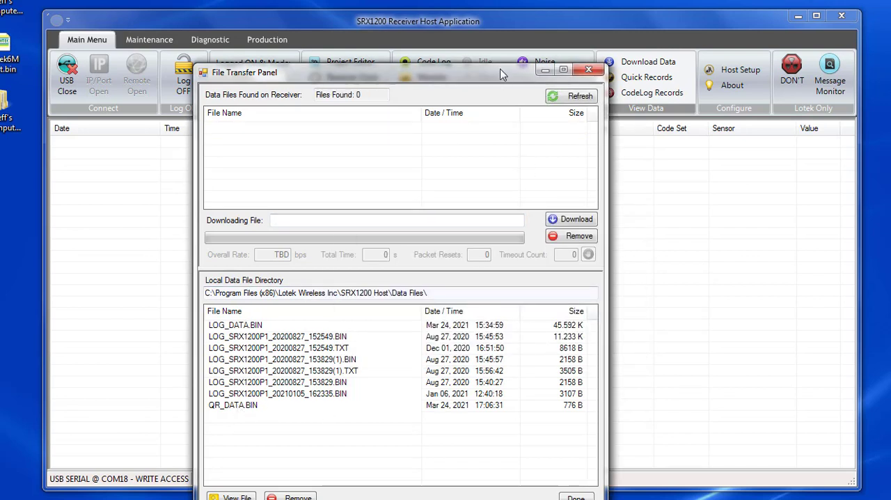
pyautogui.moveTo(503, 73); pyautogui.dragTo(427, 55)
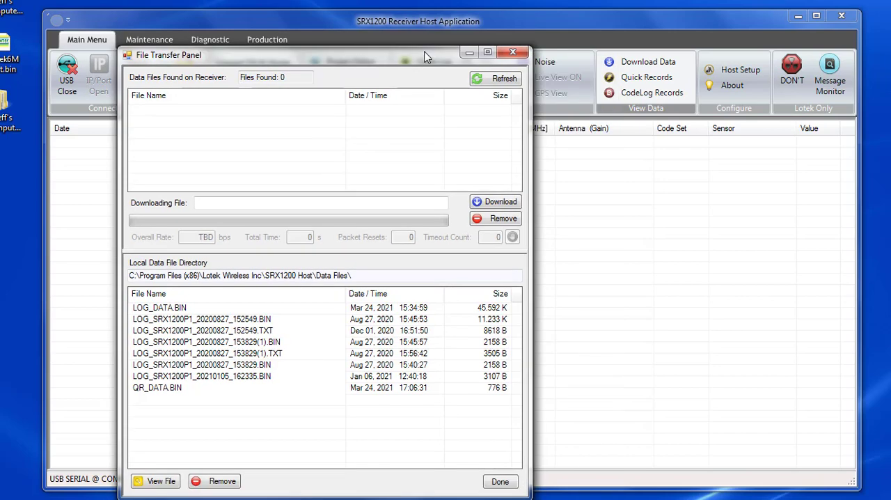
pyautogui.click(501, 482)
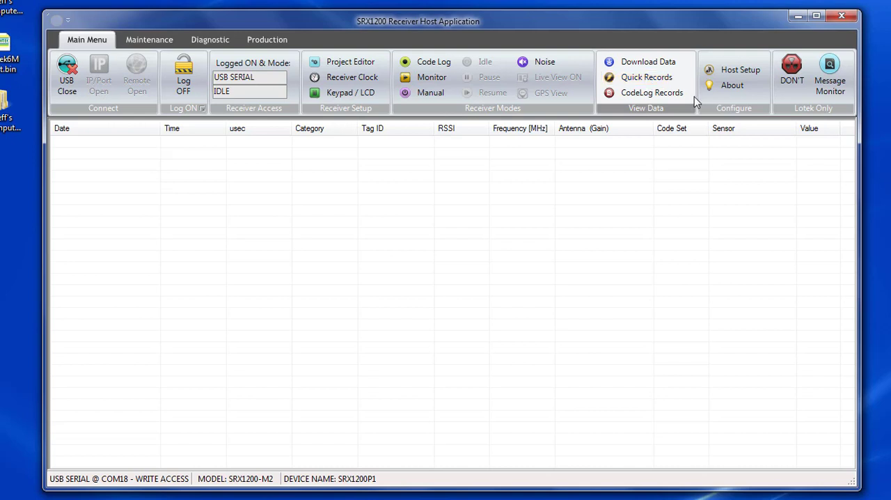
# Step: Load the local QR_DATA.BIN file into the quick records viewer and widen the viewer and its Latitude / Longitude column
pyautogui.click(653, 78)
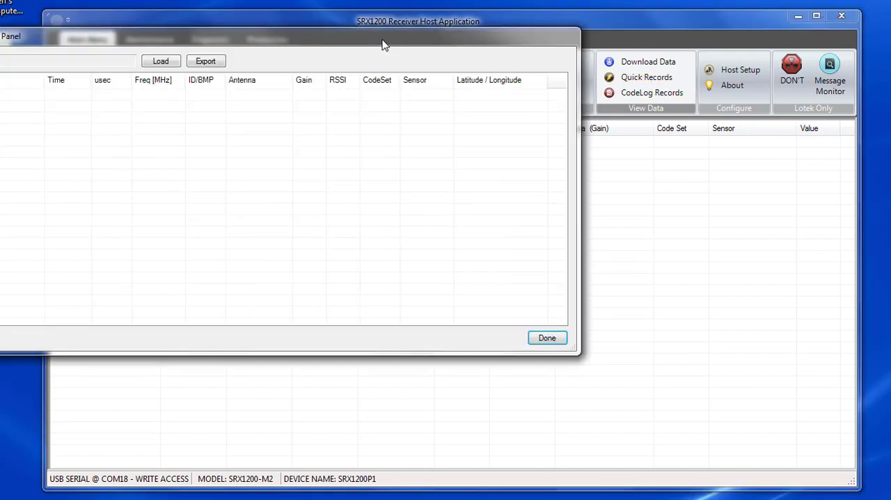
pyautogui.moveTo(383, 44); pyautogui.dragTo(568, 105)
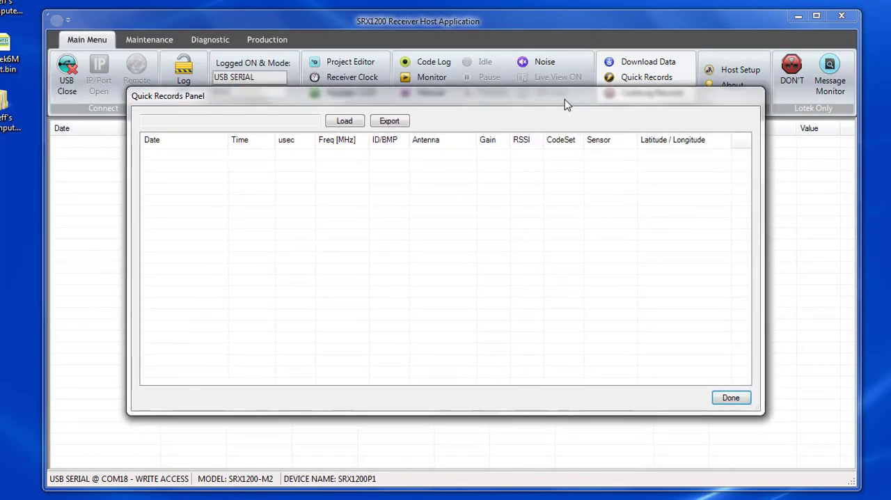
pyautogui.click(346, 124)
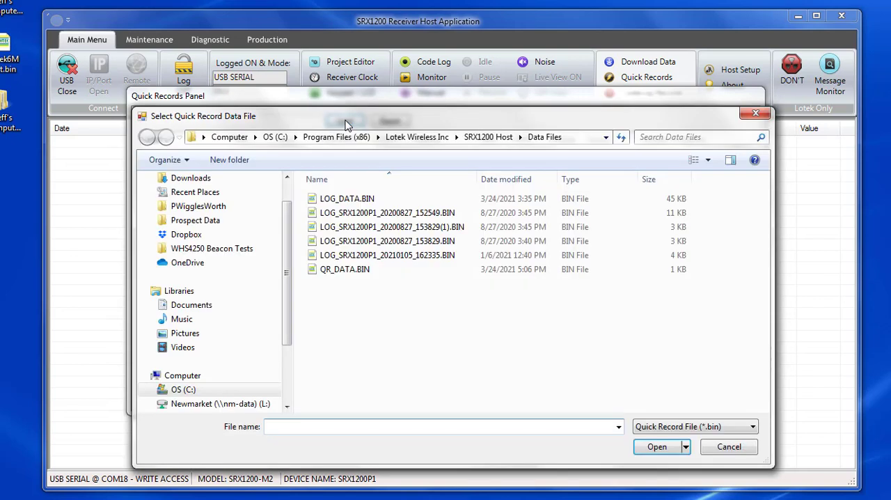
pyautogui.click(344, 270)
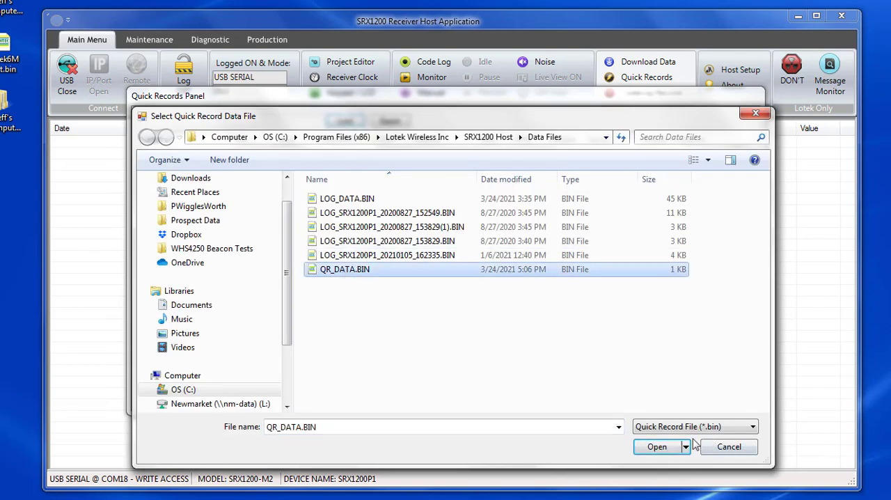
pyautogui.click(668, 450)
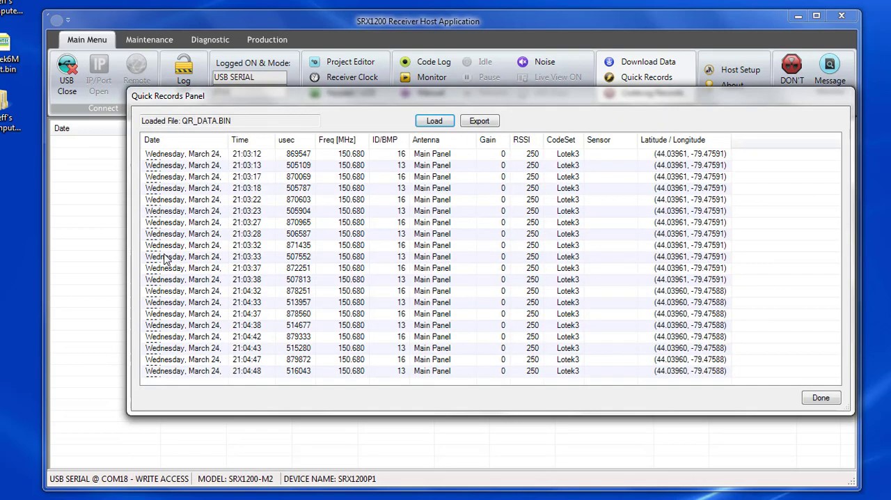
pyautogui.moveTo(125, 253); pyautogui.dragTo(75, 254)
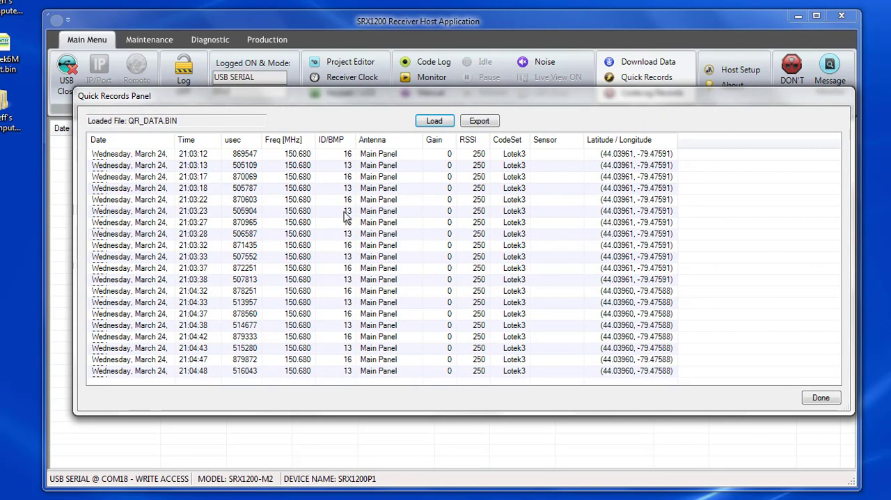
pyautogui.moveTo(583, 96); pyautogui.dragTo(591, 84)
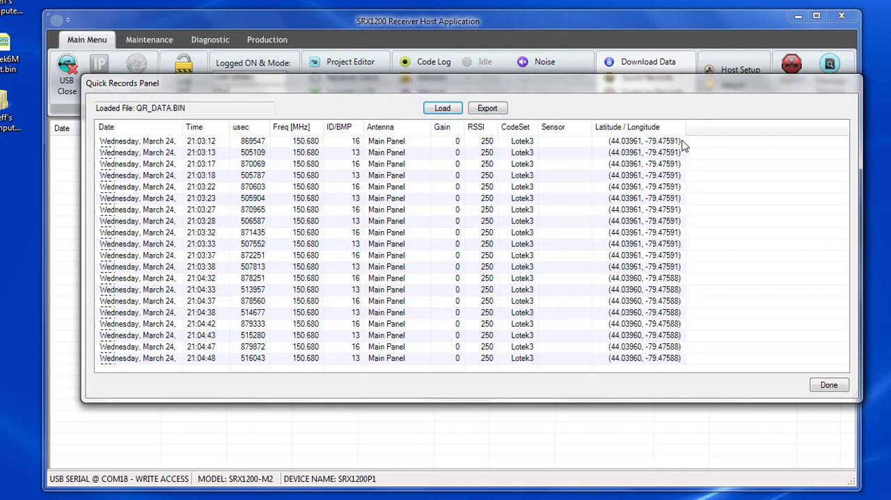
pyautogui.moveTo(686, 122); pyautogui.dragTo(695, 122)
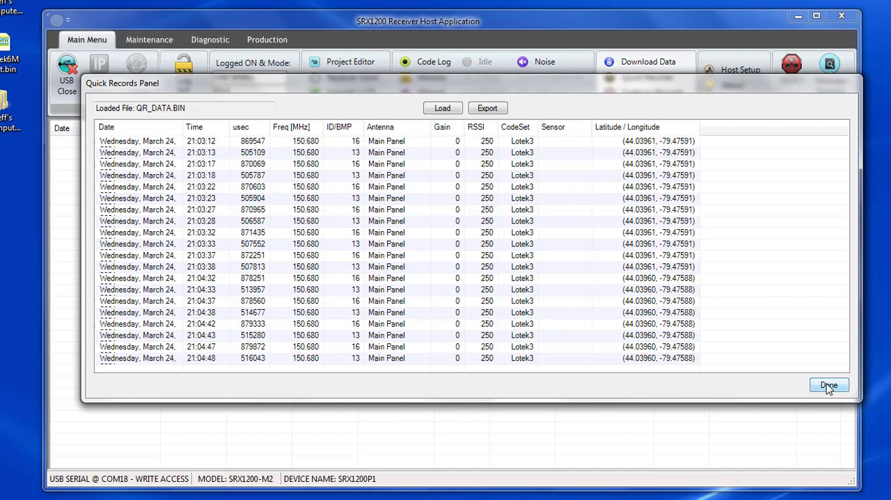
# Step: Export the quick records as a comma-delimited TXT file named QR_DATA, with IEEE-8601 dates and the log file header record
pyautogui.click(496, 110)
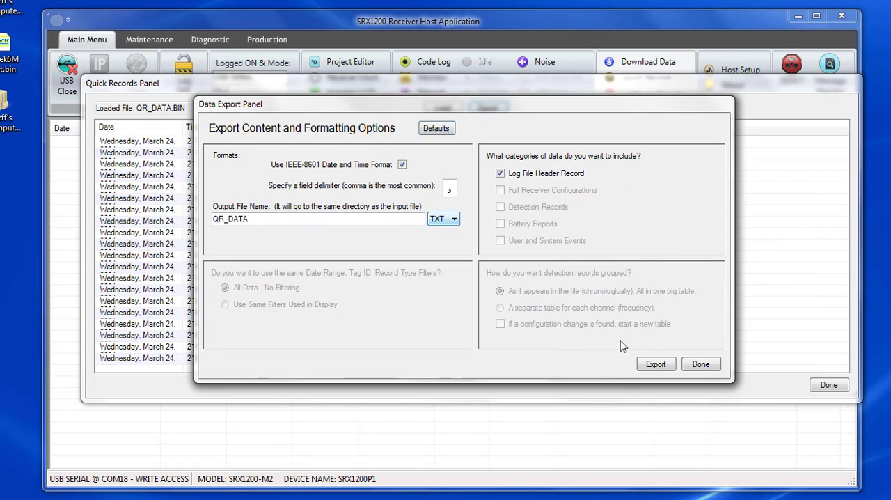
pyautogui.click(656, 364)
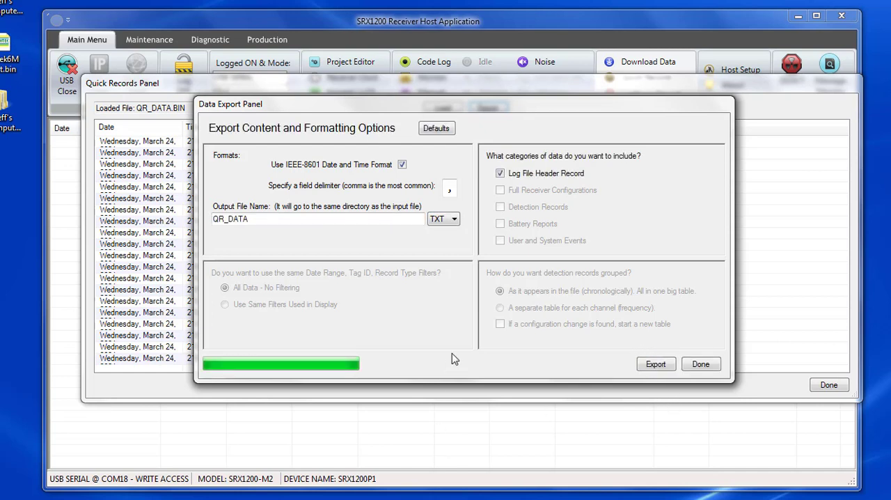